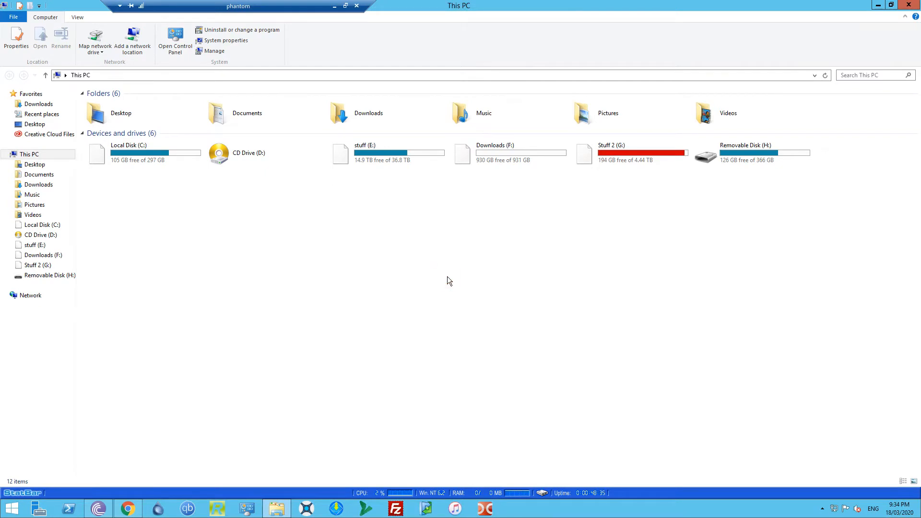
# Step: Navigate stuff (E:) > Games > Roms > GPD XD > WDG250ROMPACK and into its nds folder
pyautogui.doubleClick(383, 155)
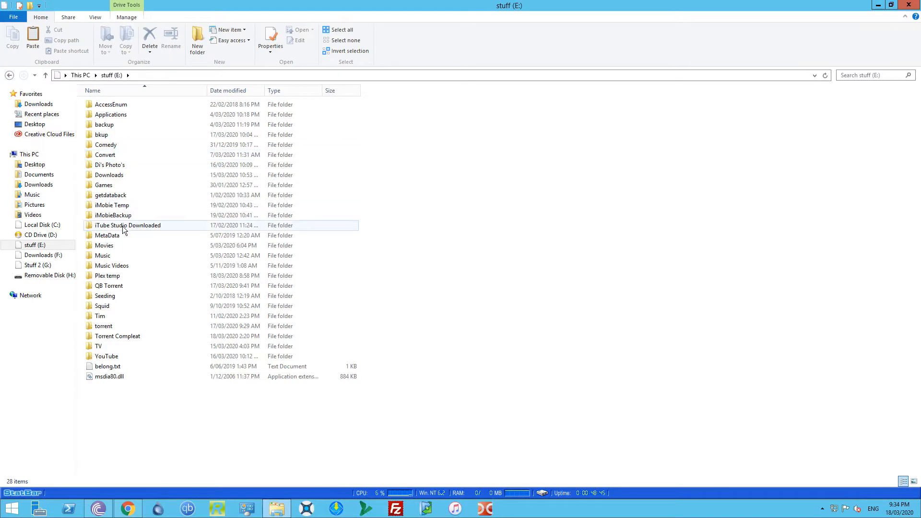
pyautogui.doubleClick(104, 185)
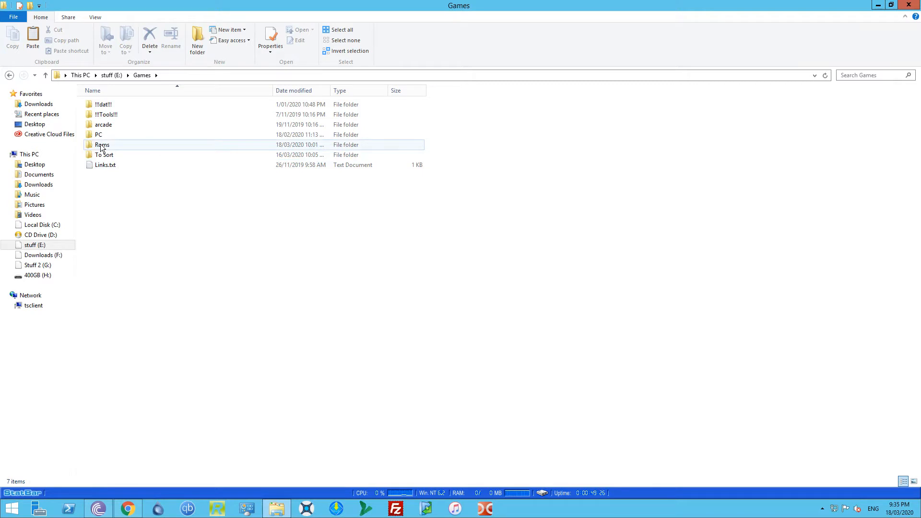
pyautogui.doubleClick(102, 148)
pyautogui.scroll(-5, 118, 302)
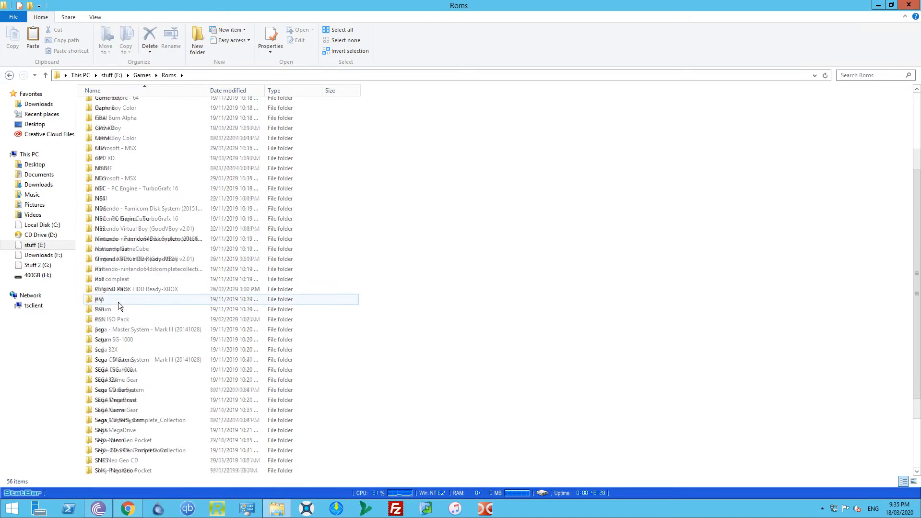
pyautogui.scroll(-4, 118, 301)
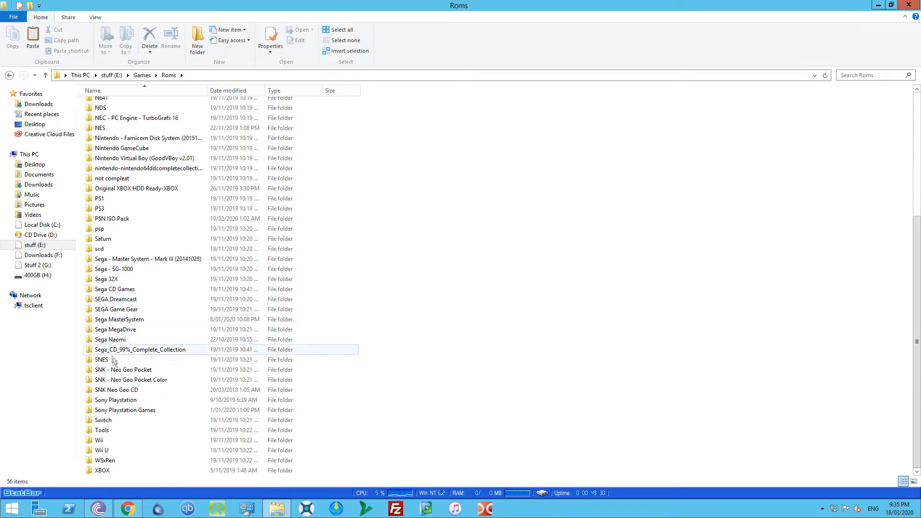
pyautogui.scroll(8, 116, 345)
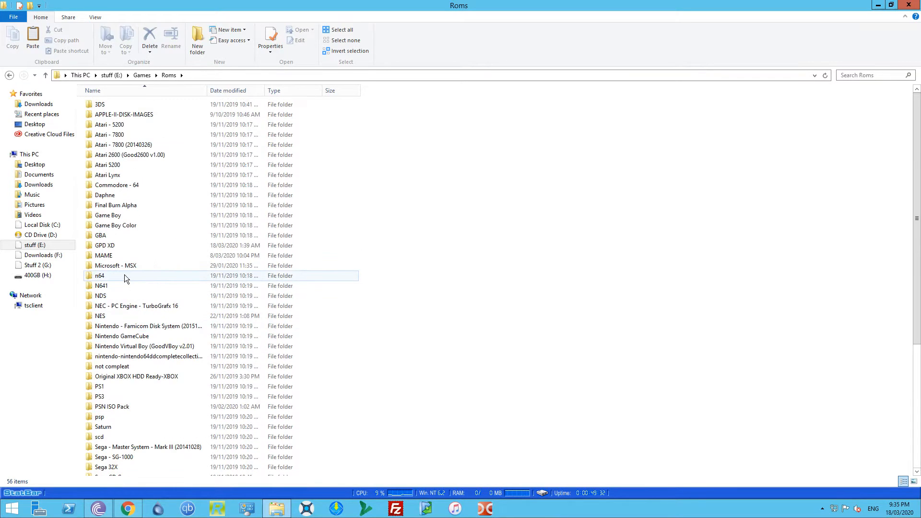
pyautogui.doubleClick(105, 245)
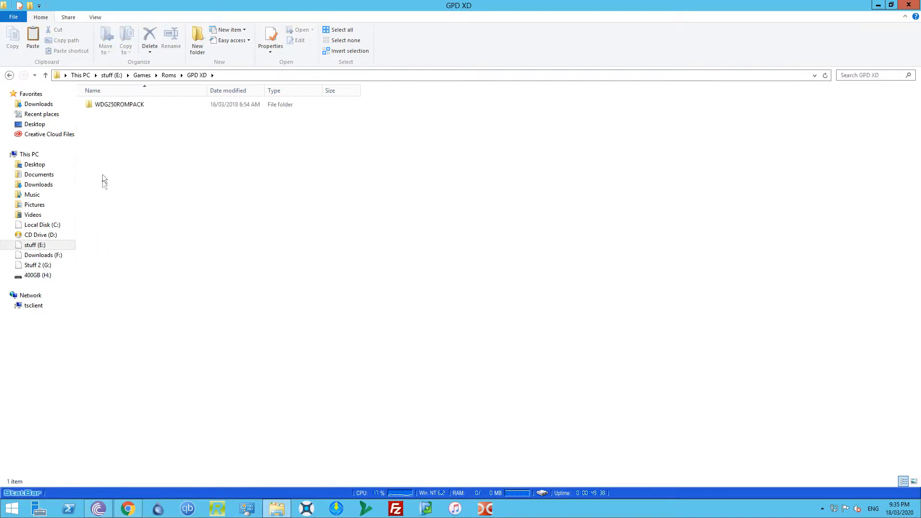
pyautogui.doubleClick(94, 104)
pyautogui.scroll(-3, 117, 279)
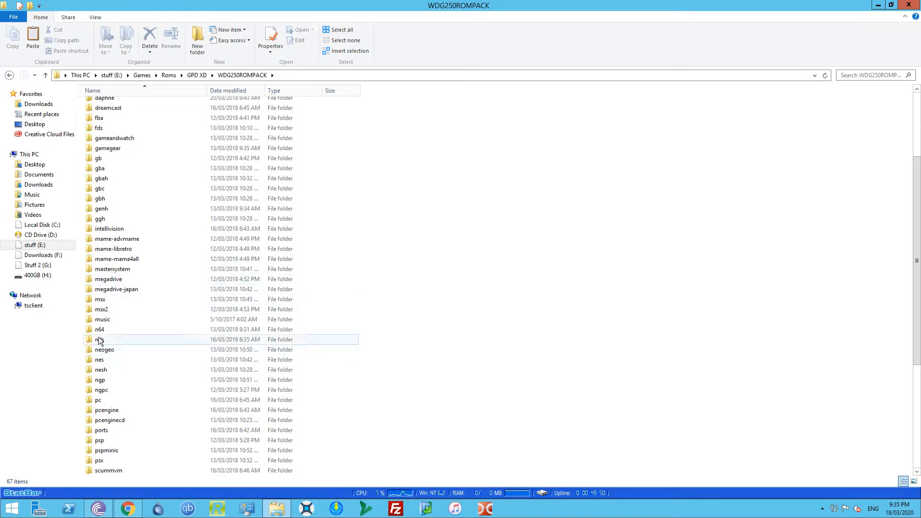
pyautogui.doubleClick(99, 340)
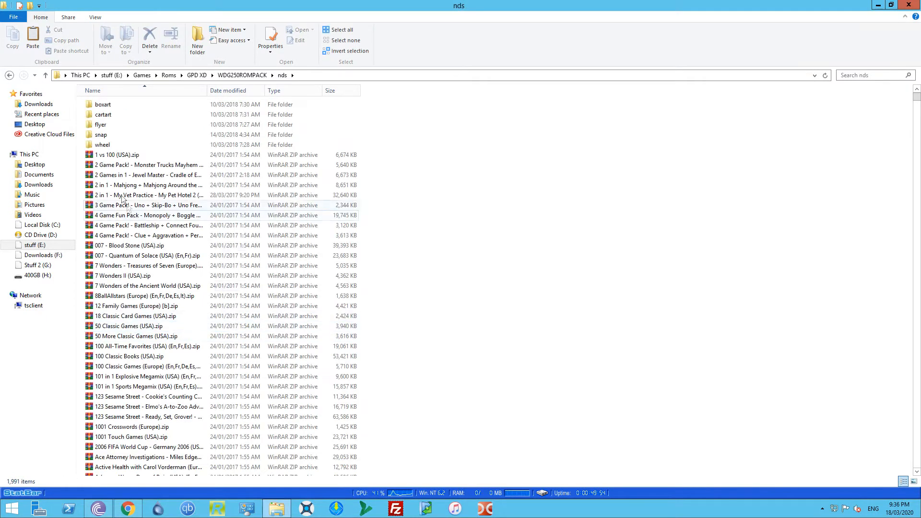
# Step: Select every ROM zip in nds, deselecting the wheel, snap, flyer, cartart and boxart folders
pyautogui.click(116, 154)
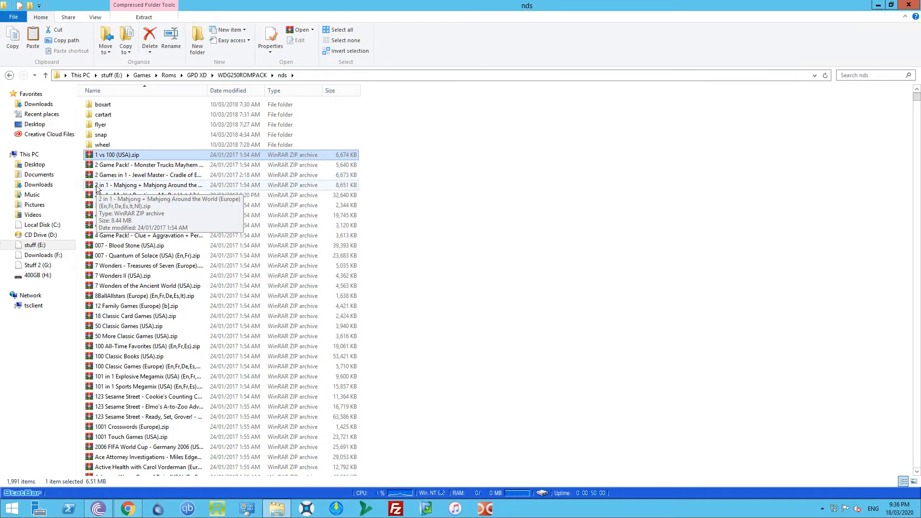
pyautogui.hotkey('ctrl', 'a')
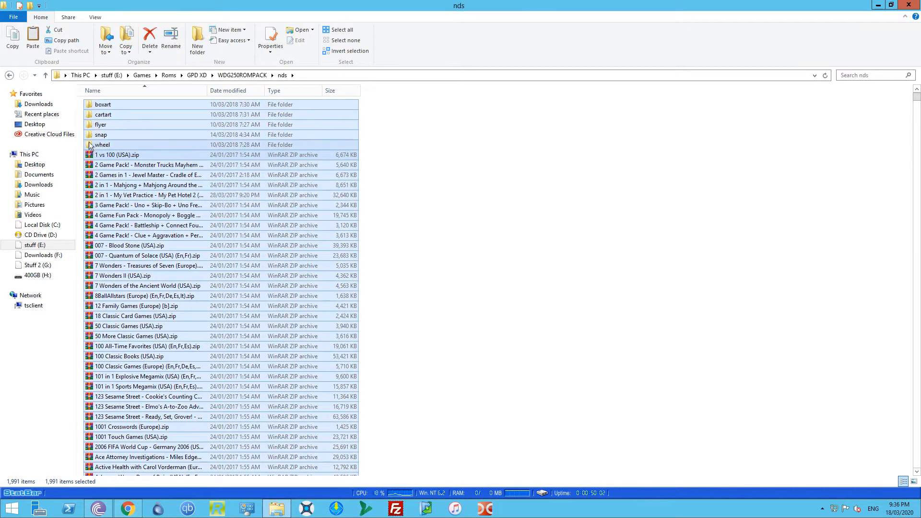
pyautogui.keyDown('ctrl'); pyautogui.click(94, 144); pyautogui.keyUp('ctrl')
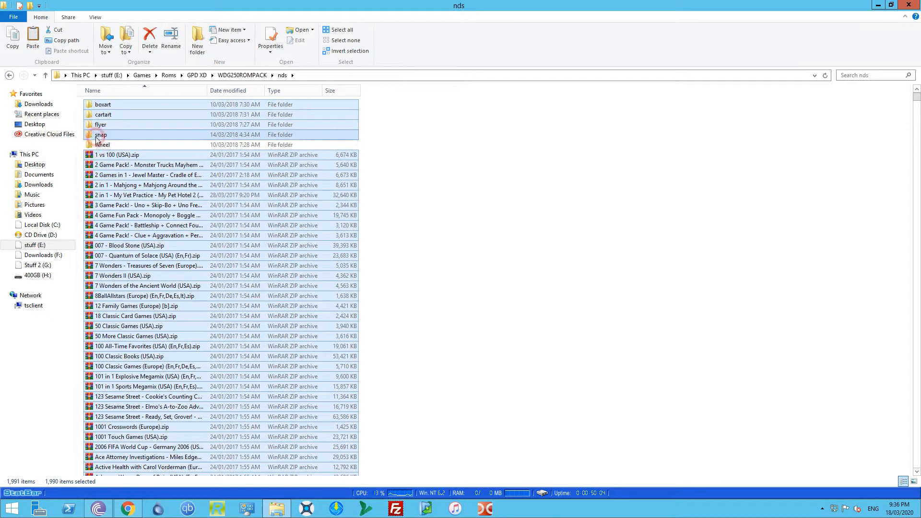
pyautogui.keyDown('ctrl'); pyautogui.click(100, 136); pyautogui.keyUp('ctrl')
pyautogui.keyDown('ctrl'); pyautogui.click(104, 115); pyautogui.keyUp('ctrl')
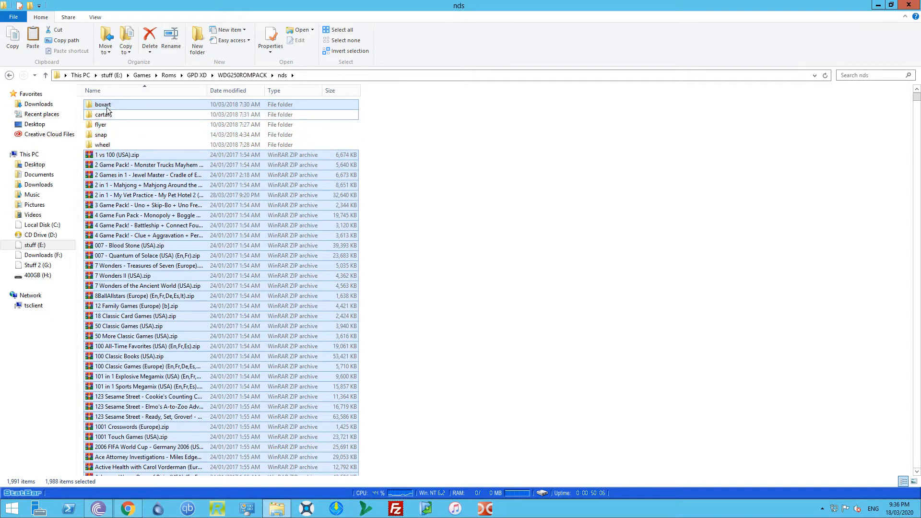
pyautogui.keyDown('ctrl'); pyautogui.click(103, 106); pyautogui.keyUp('ctrl')
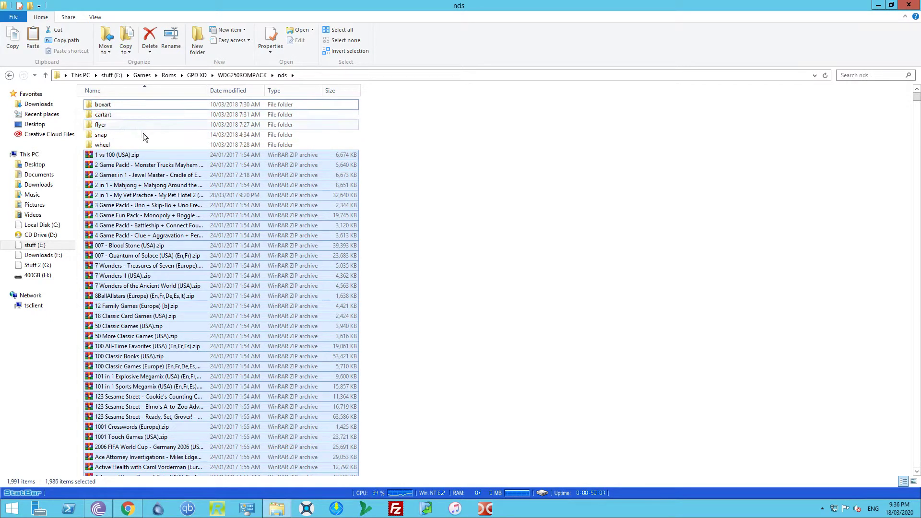
# Step: Copy the selected ROM zip files and go to the 400GB (H:) SD card
pyautogui.rightClick(124, 178)
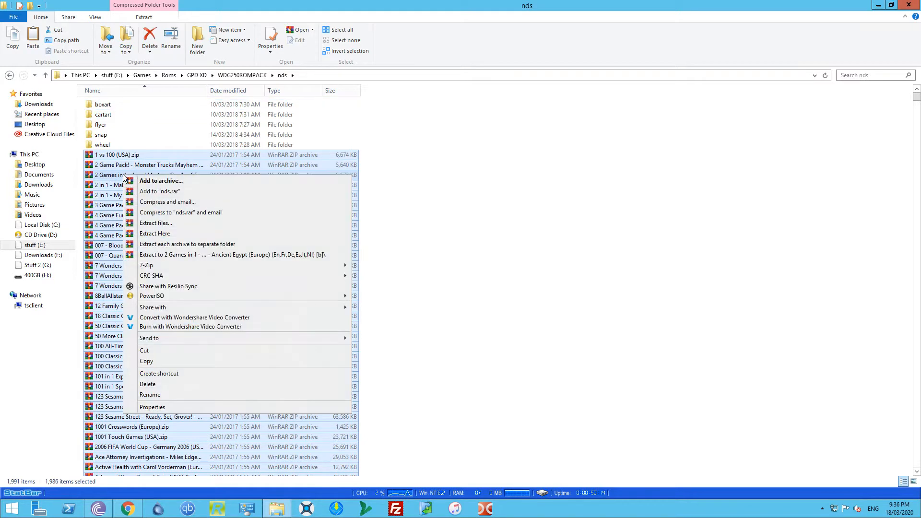
pyautogui.click(152, 362)
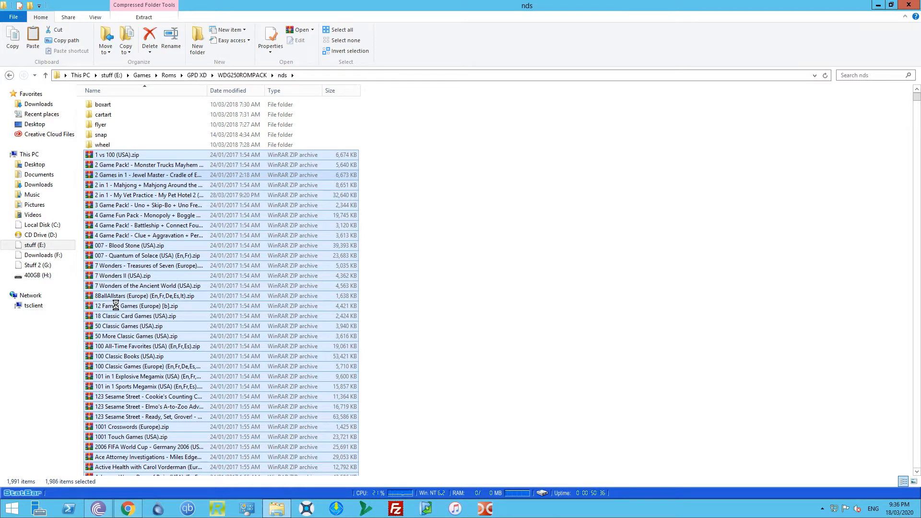
pyautogui.moveTo(37, 275)
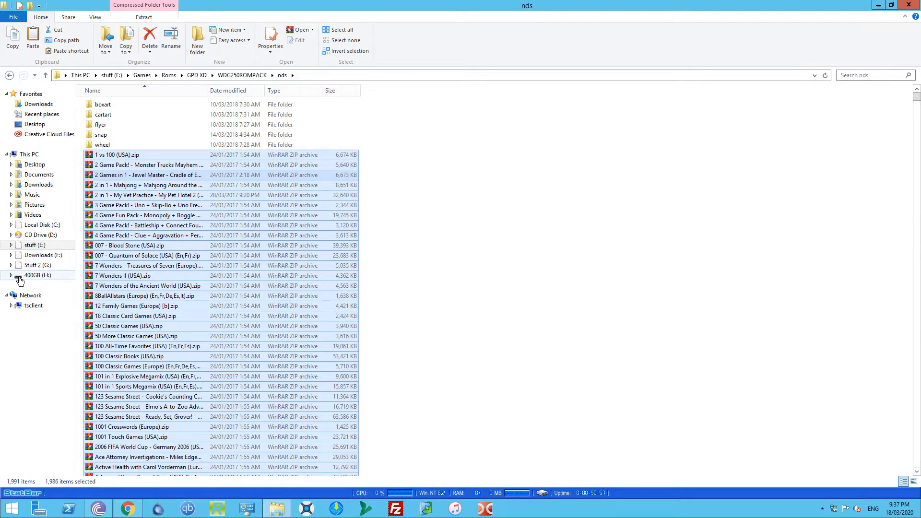
pyautogui.click(20, 279)
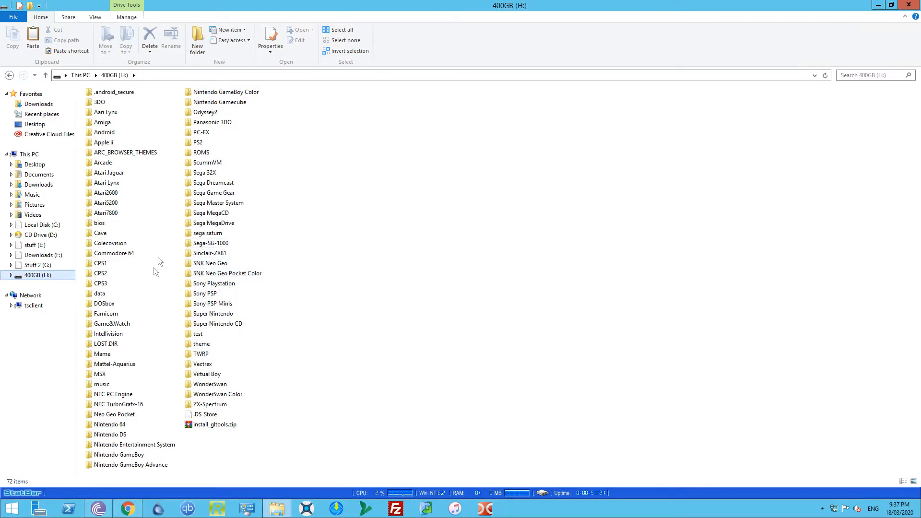
# Step: Enter the Nintendo DS folder on the 400GB (H:) card
pyautogui.doubleClick(110, 435)
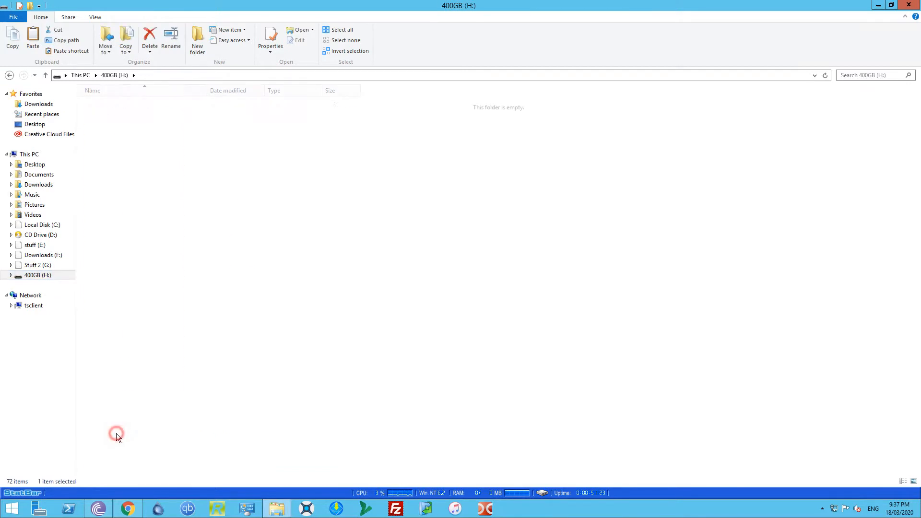
# Step: Paste the copied ROM zips into the Nintendo DS folder, starting the TeraCopy transfer
pyautogui.rightClick(151, 176)
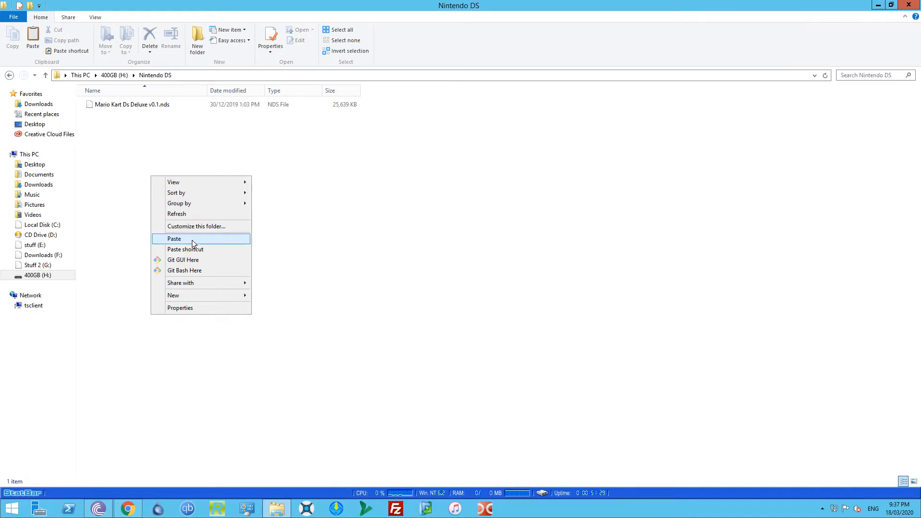
pyautogui.click(425, 246)
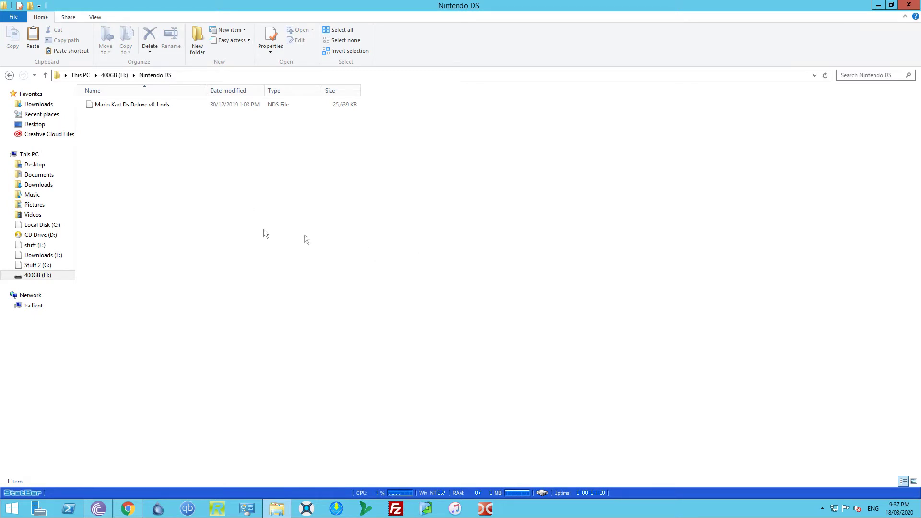
pyautogui.rightClick(177, 208)
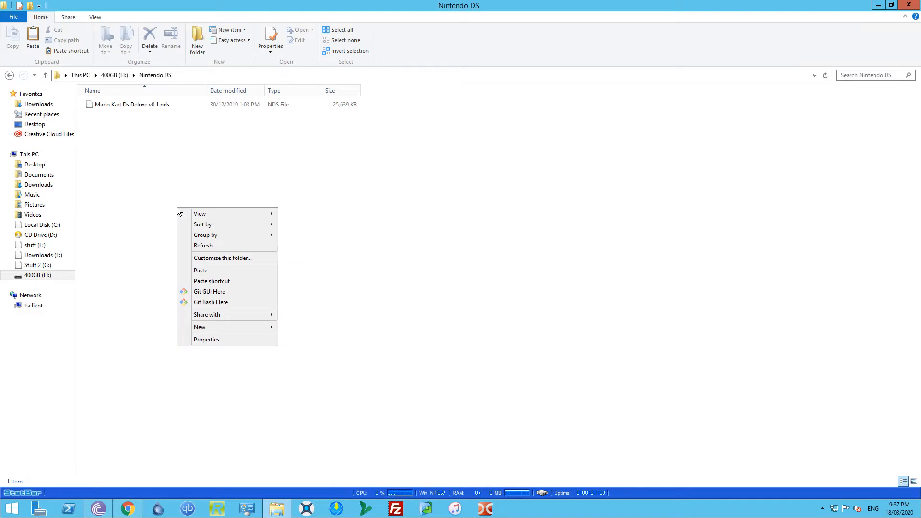
pyautogui.click(193, 272)
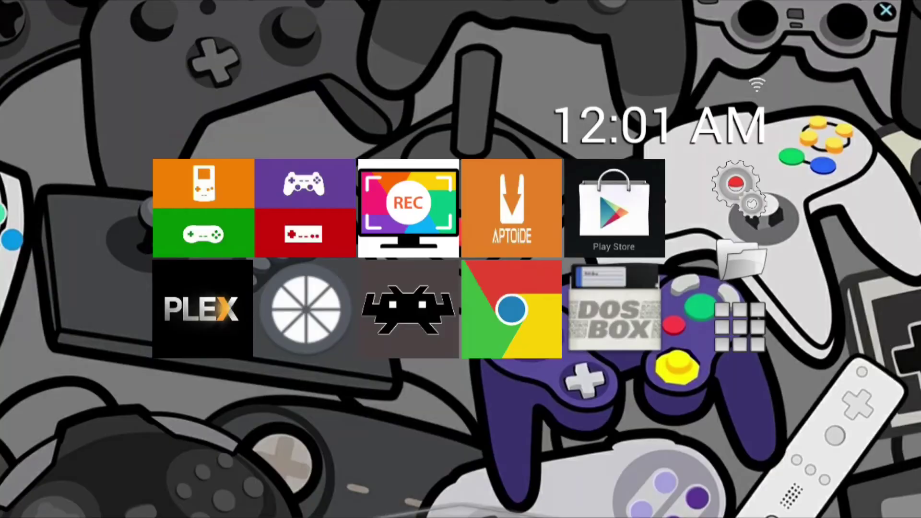
# Step: While the copy runs, move focus to the emulators tile in the launcher
pyautogui.press('Left')
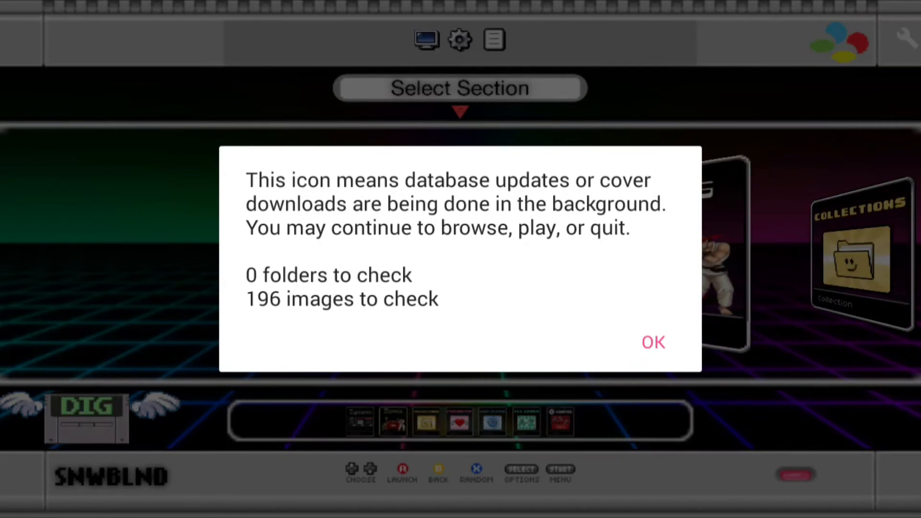
# Step: Dismiss DIG's background-updates notice and enter the Systems section
pyautogui.press('Escape')
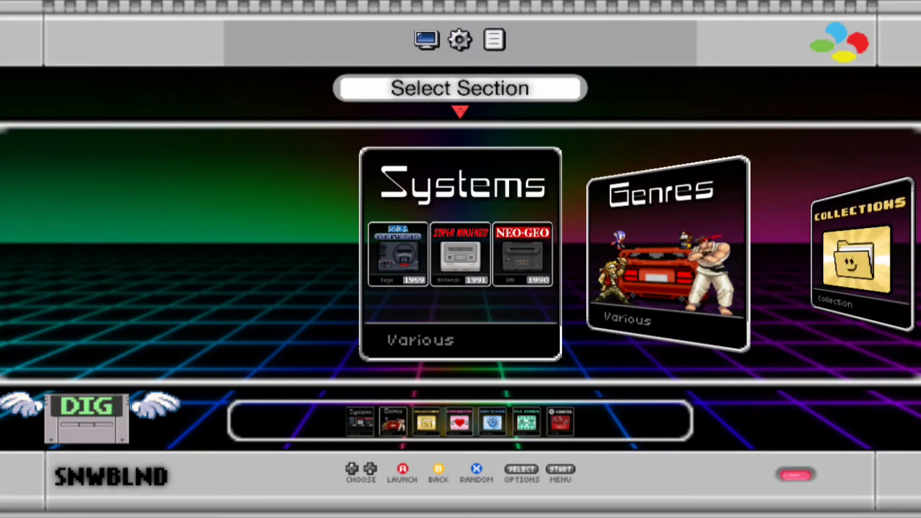
pyautogui.press('Return')
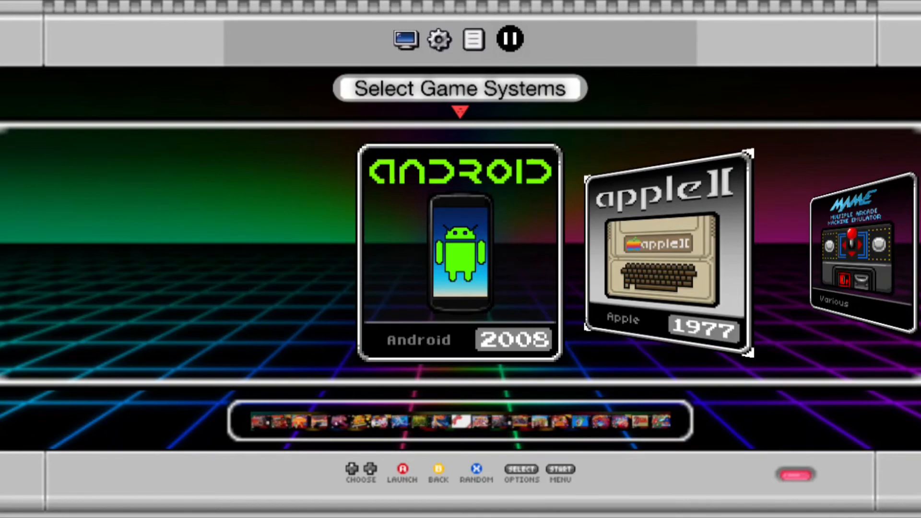
# Step: Move through the systems carousel to Nintendo DS and enter it
pyautogui.press('Right')
pyautogui.press('Right')
pyautogui.press('Right')
pyautogui.press('Right')
pyautogui.press('Right')
pyautogui.press('Right')
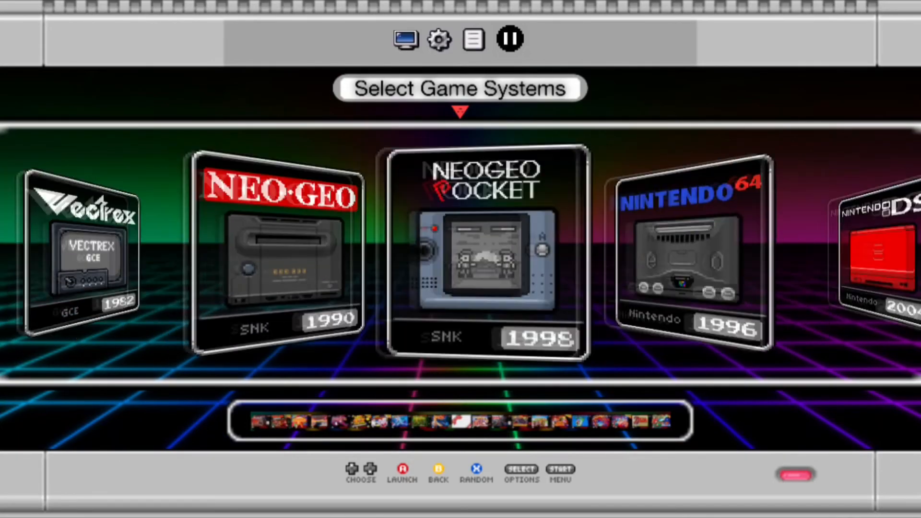
pyautogui.press('Right')
pyautogui.press('Right')
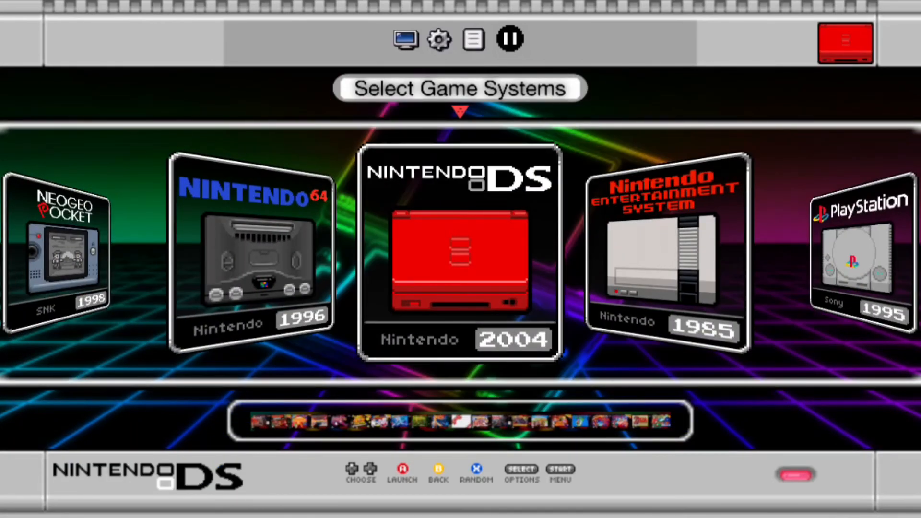
pyautogui.press('Return')
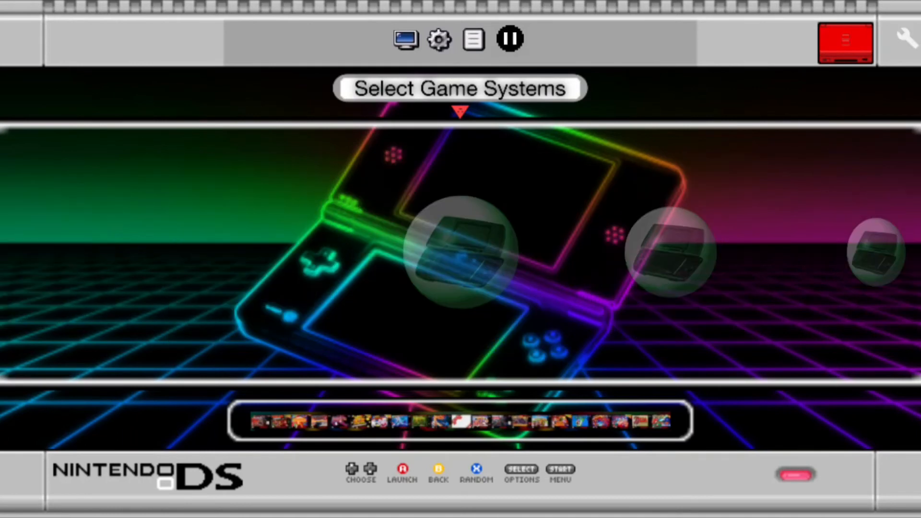